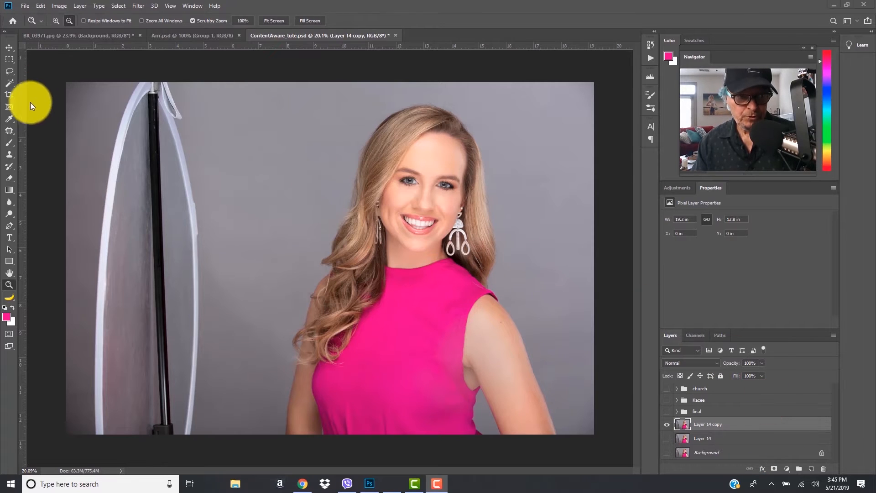
# Draw a freehand Lasso selection around the reflector and its stand, including the backdrop out to the photo's left edge
pyautogui.click(10, 72)
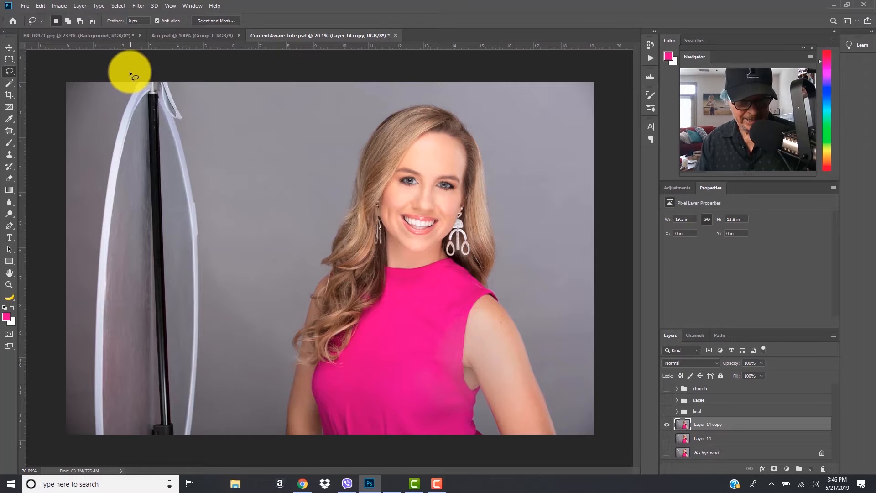
pyautogui.moveTo(131, 74)
pyautogui.mouseDown()
pyautogui.moveTo(38, 74)
pyautogui.moveTo(29, 99)
pyautogui.moveTo(51, 310)
pyautogui.mouseUp()
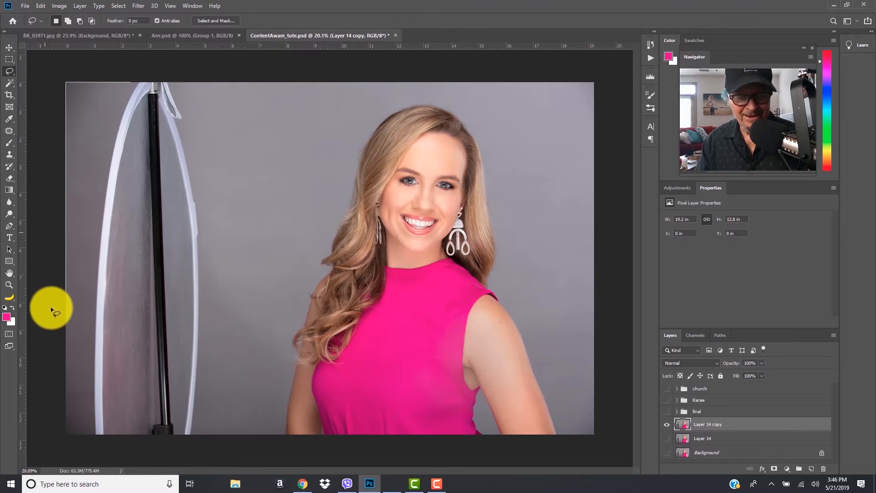
pyautogui.moveTo(49, 374)
pyautogui.mouseDown()
pyautogui.moveTo(47, 425)
pyautogui.moveTo(62, 452)
pyautogui.moveTo(155, 457)
pyautogui.moveTo(204, 440)
pyautogui.moveTo(219, 157)
pyautogui.moveTo(191, 74)
pyautogui.moveTo(101, 75)
pyautogui.mouseUp()
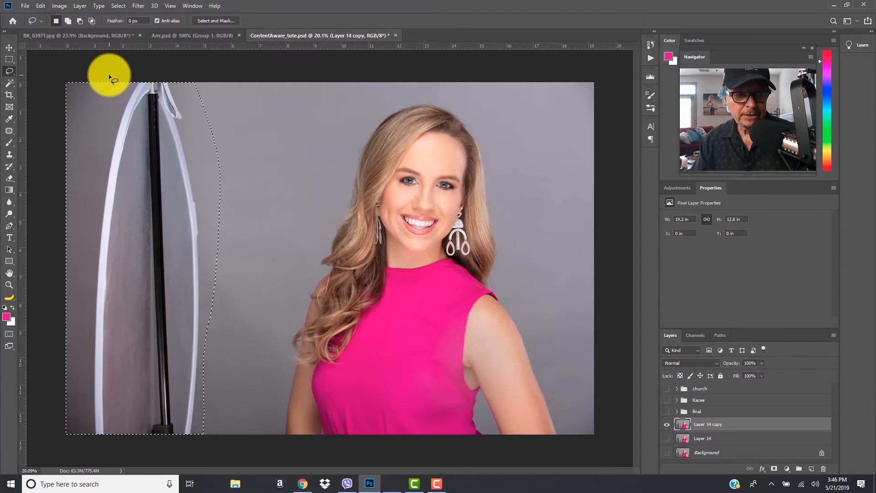
# Remove the selected reflector with Content-Aware Fill, output the result to a new layer, and deselect
pyautogui.click(42, 6)
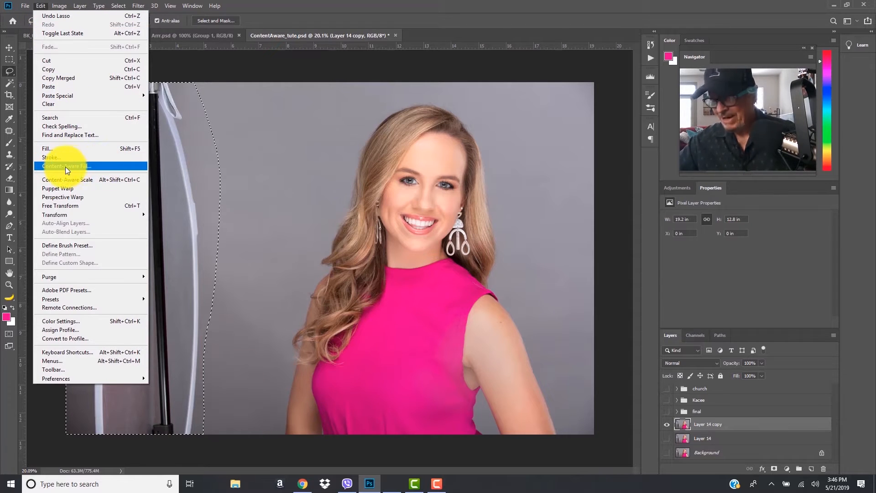
pyautogui.click(92, 167)
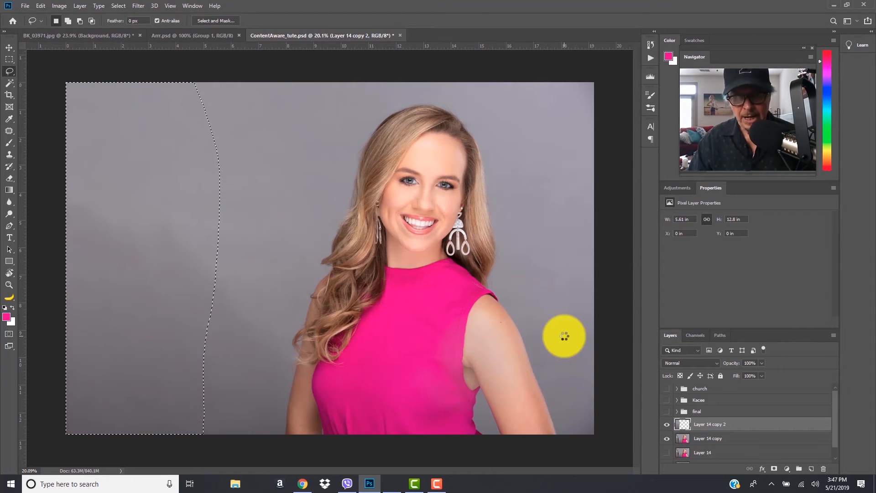
pyautogui.hotkey('ctrl', 'd')
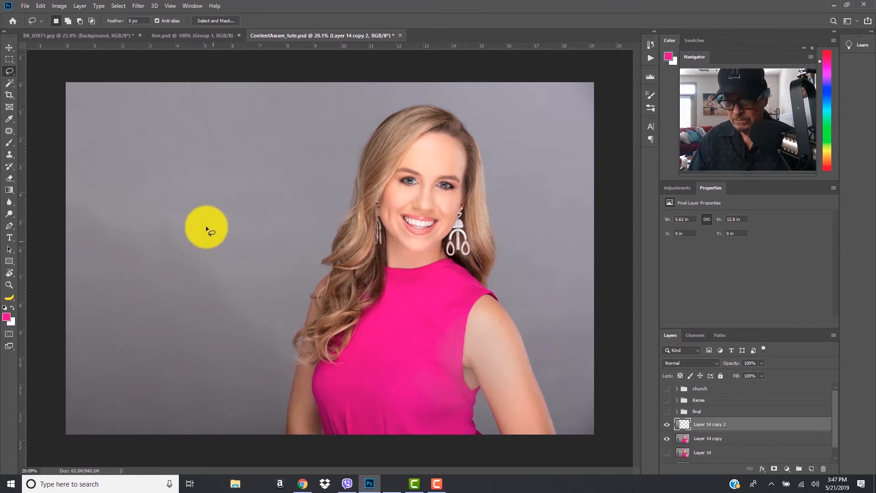
# Add a new empty layer and set the foreground color to gray 918d94, sampled from the backdrop beside the woman's hair
pyautogui.click(812, 470)
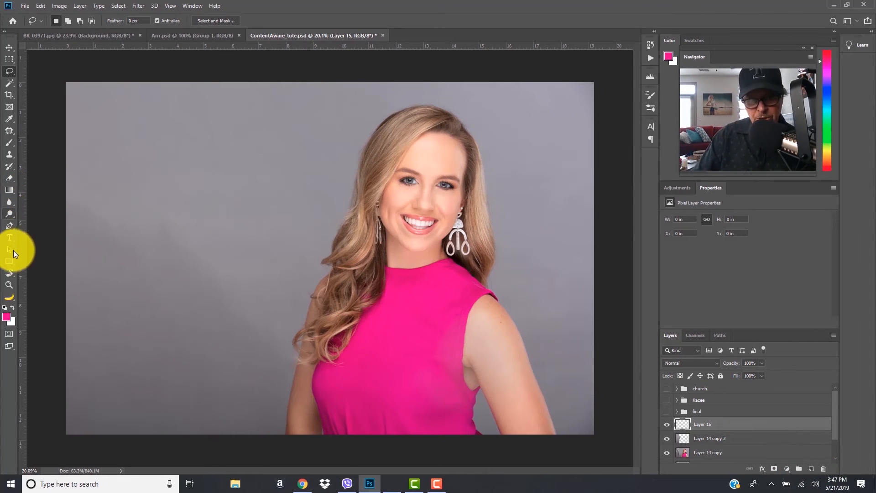
pyautogui.click(7, 319)
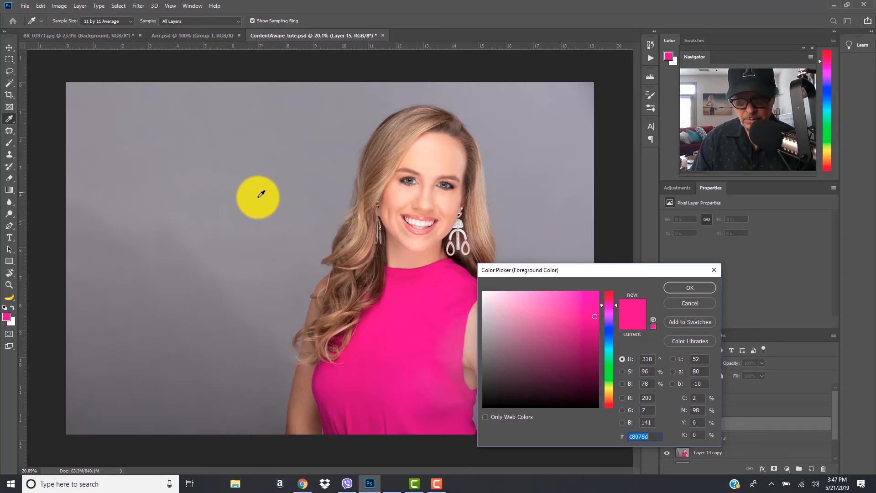
pyautogui.click(268, 239)
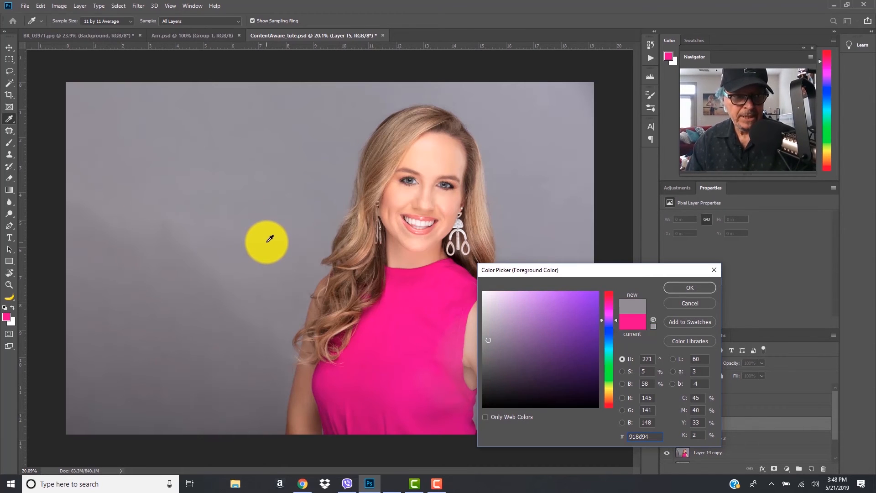
pyautogui.click(689, 288)
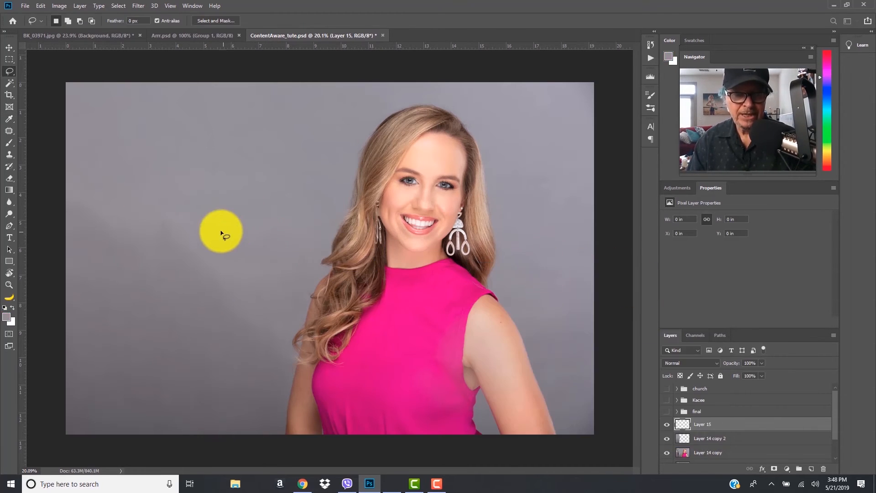
# Set the Brush tool's flow to 9% and check that it uses the Soft Round tip
pyautogui.click(9, 141)
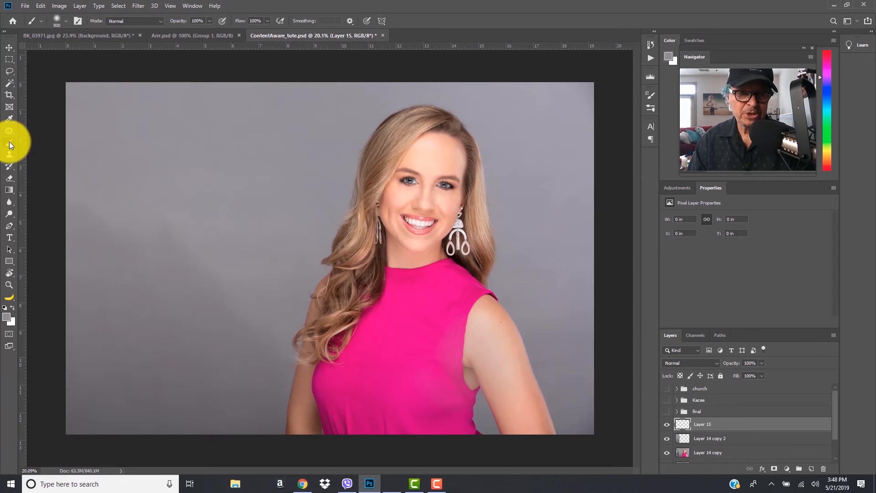
pyautogui.click(267, 21)
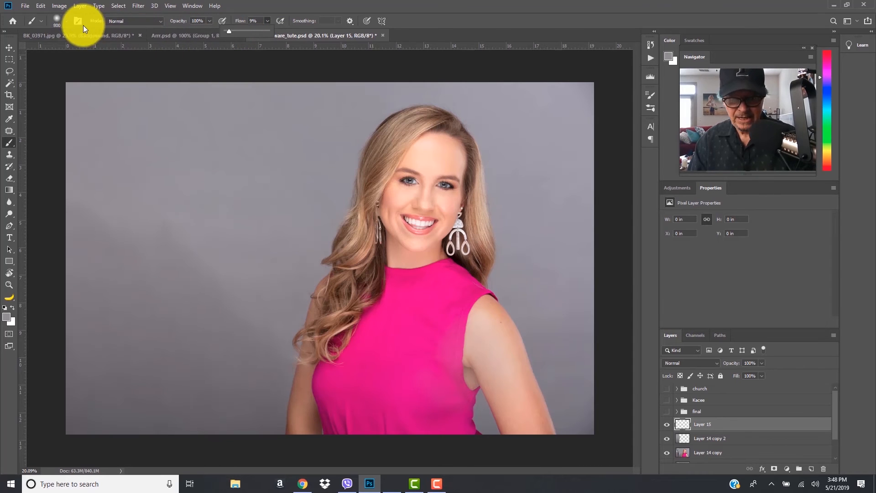
pyautogui.click(65, 21)
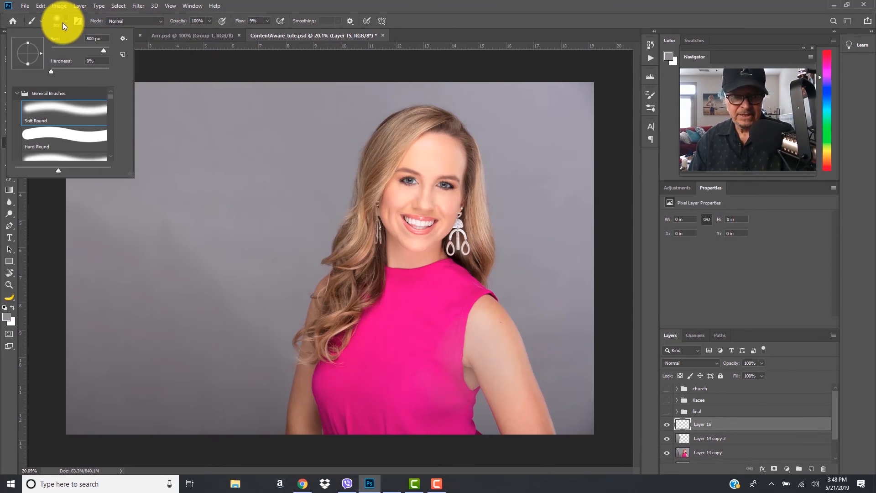
pyautogui.click(409, 16)
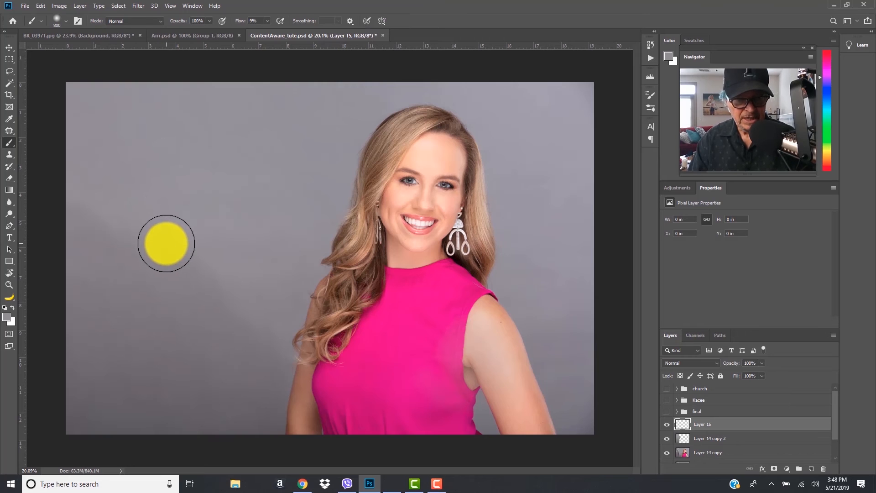
# Enlarge the brush to 1700 px and paint the sampled gray over the uneven backdrop left of the woman
pyautogui.press(']')
pyautogui.press(']')
pyautogui.press(']')
pyautogui.press(']')
pyautogui.press(']')
pyautogui.press(']')
pyautogui.press(']')
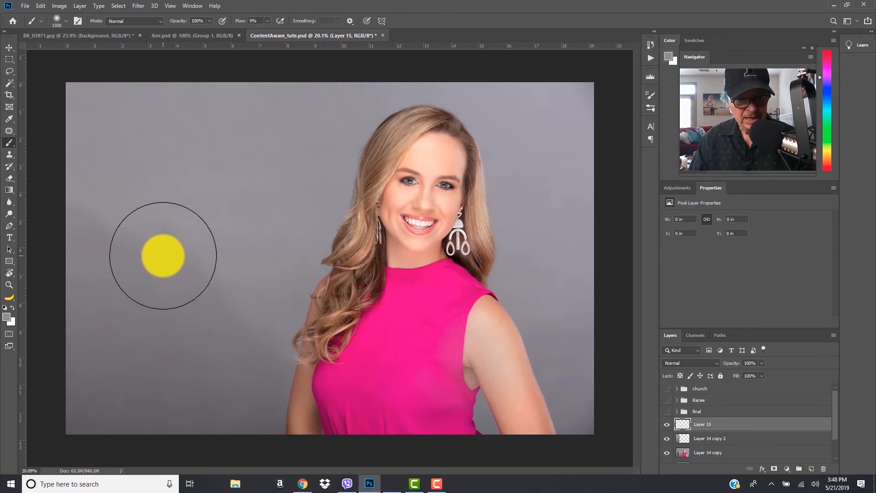
pyautogui.press(']')
pyautogui.press(']')
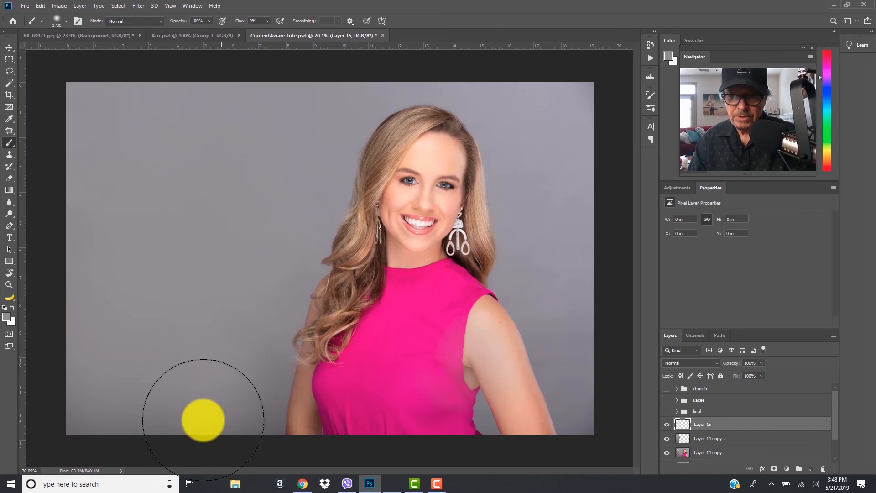
pyautogui.moveTo(203, 420); pyautogui.dragTo(165, 132)
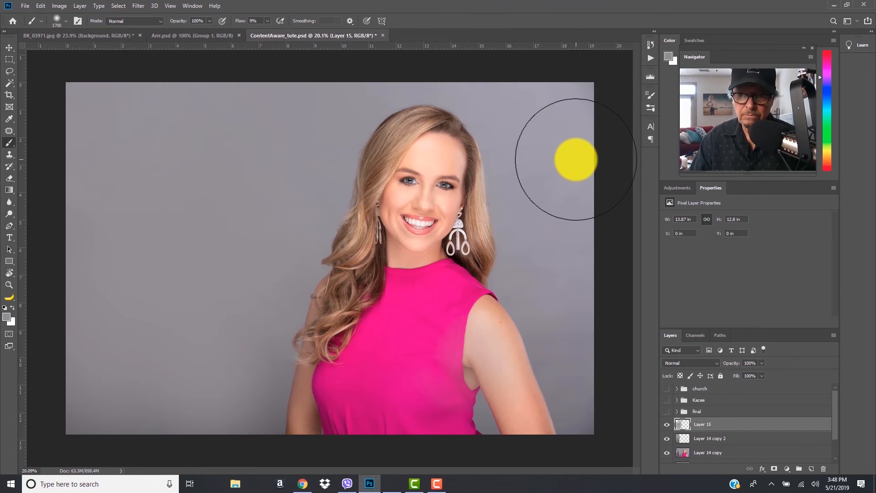
# Reduce the brush to 900 px and paint over the dark upper-right corner of the backdrop
pyautogui.press('[')
pyautogui.press('[')
pyautogui.press('[')
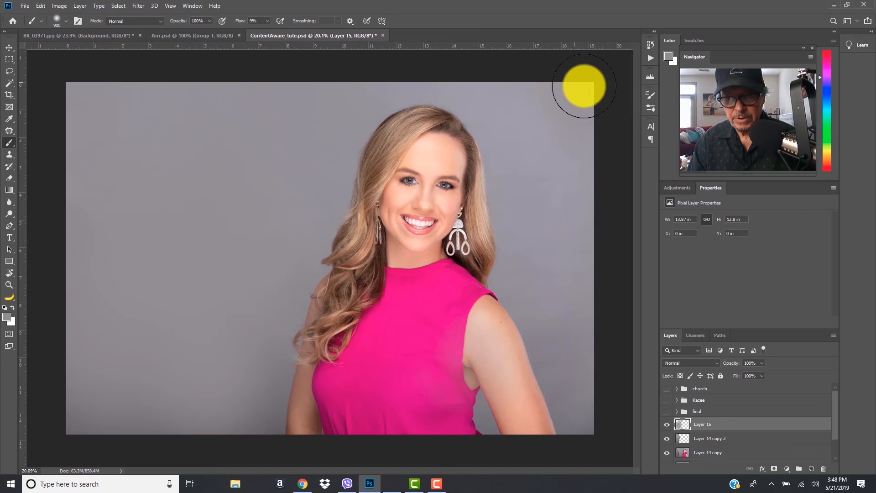
# Sample the lighter backdrop gray 9f9ca8 as foreground color and paint a straight stroke along the photo's top edge from right to left
pyautogui.click(6, 316)
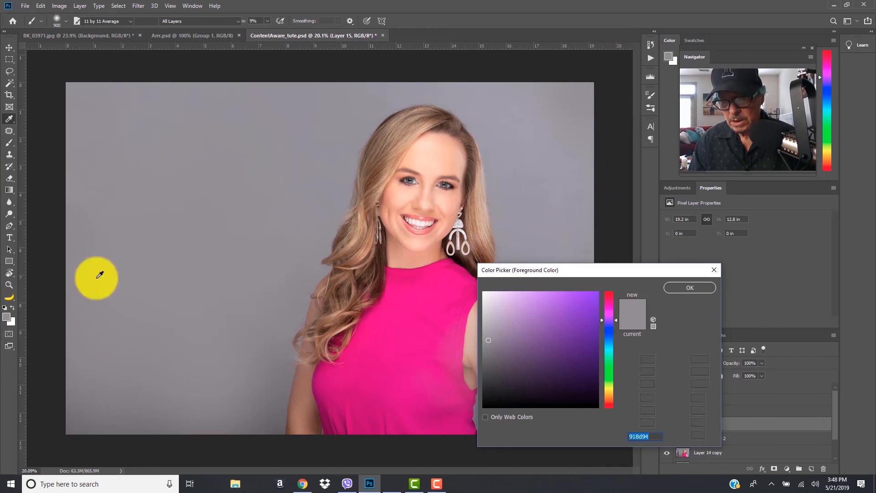
pyautogui.click(521, 118)
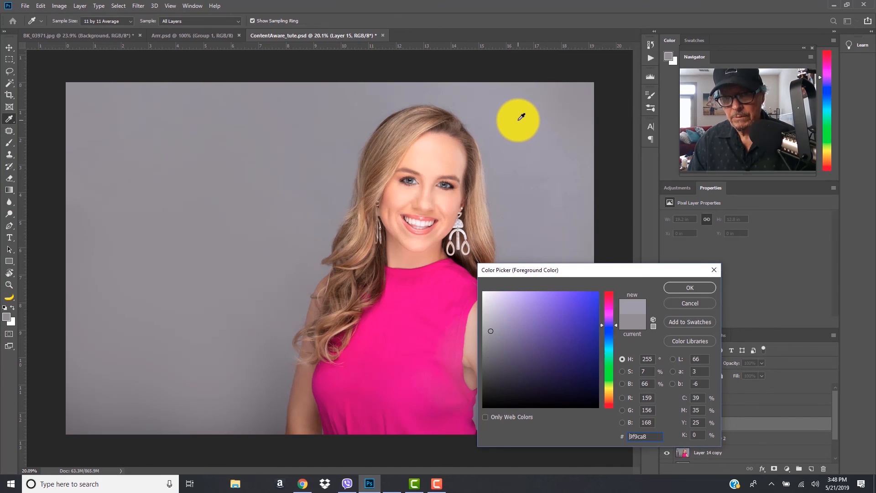
pyautogui.click(682, 288)
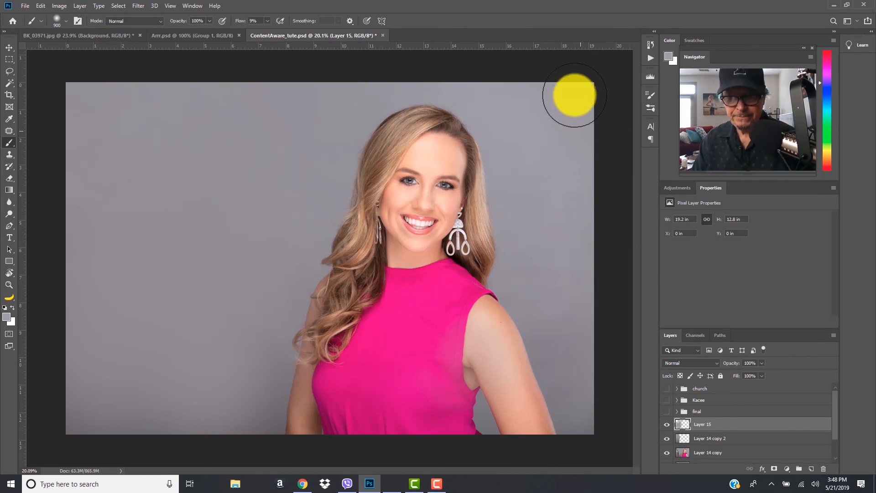
pyautogui.click(588, 83)
pyautogui.keyDown('shift'); pyautogui.click(111, 85); pyautogui.keyUp('shift')
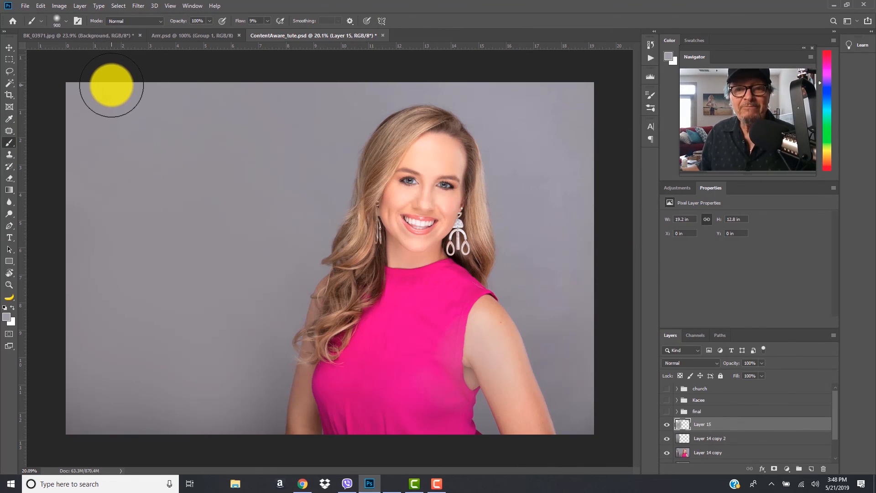